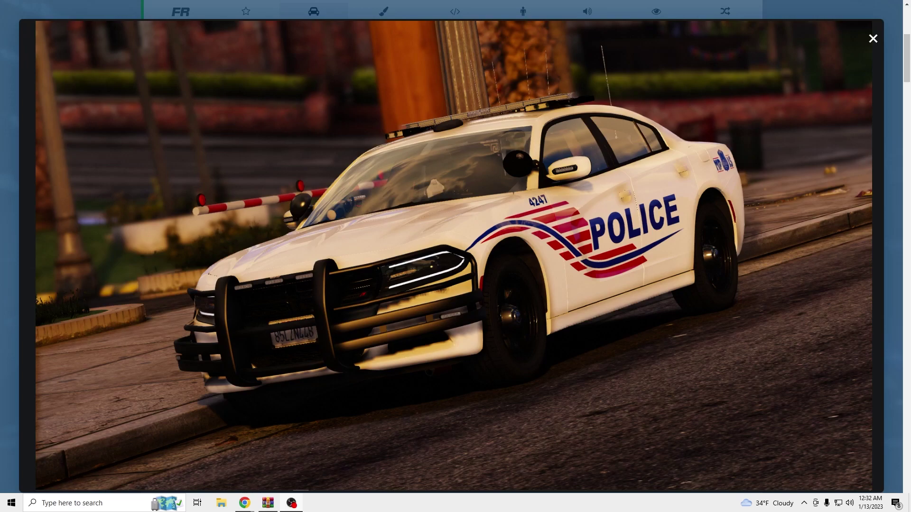
# Browse the LSPD Pack's police car screenshots, including the Charger's rear, then close the gallery.
pyautogui.click(856, 258)
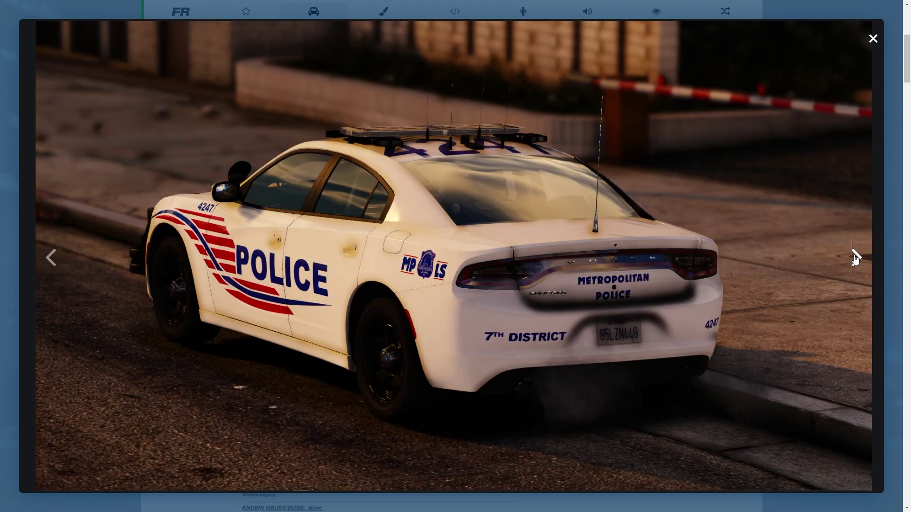
pyautogui.click(855, 259)
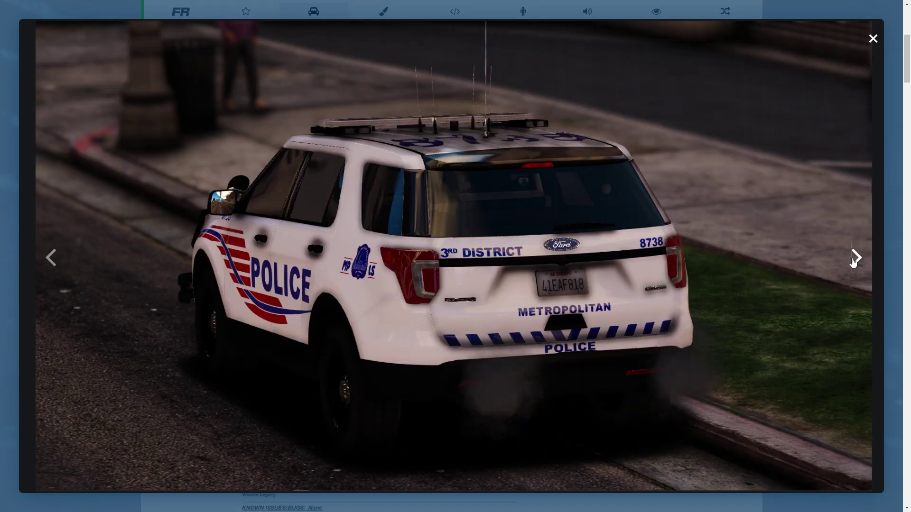
pyautogui.click(855, 262)
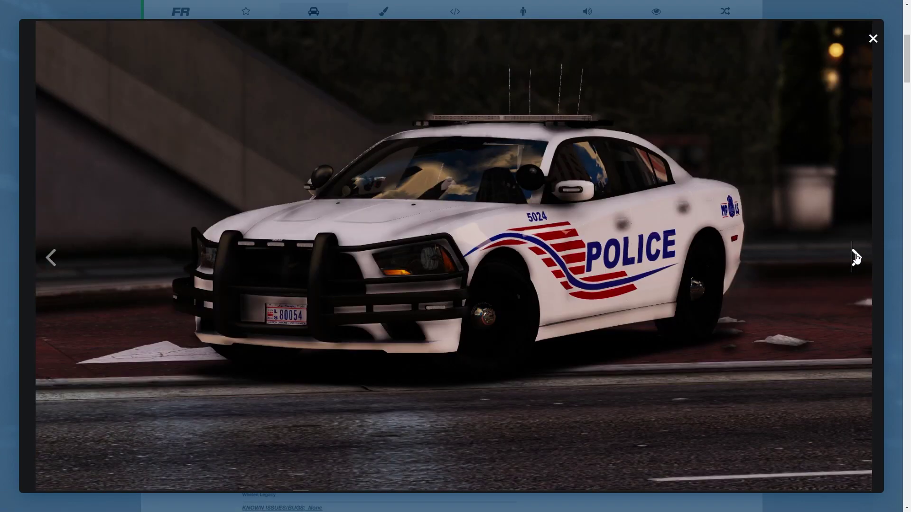
pyautogui.click(856, 257)
pyautogui.click(858, 258)
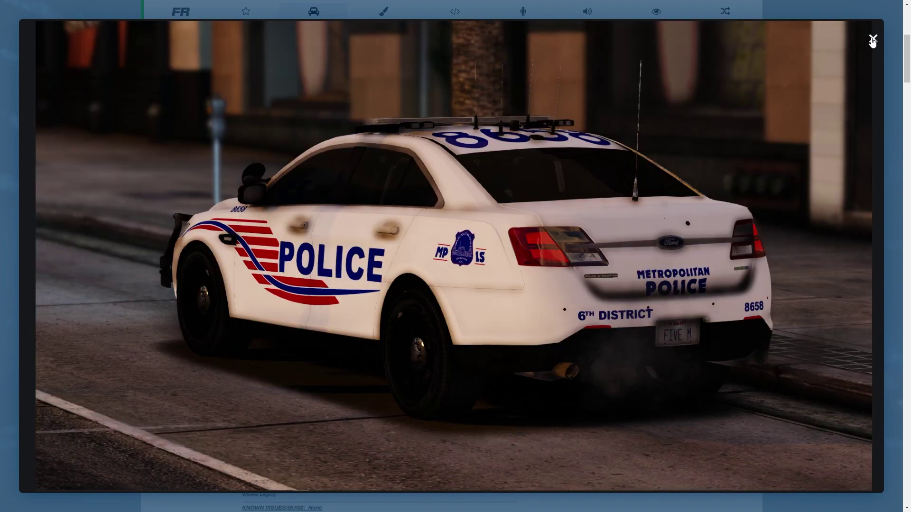
pyautogui.click(873, 42)
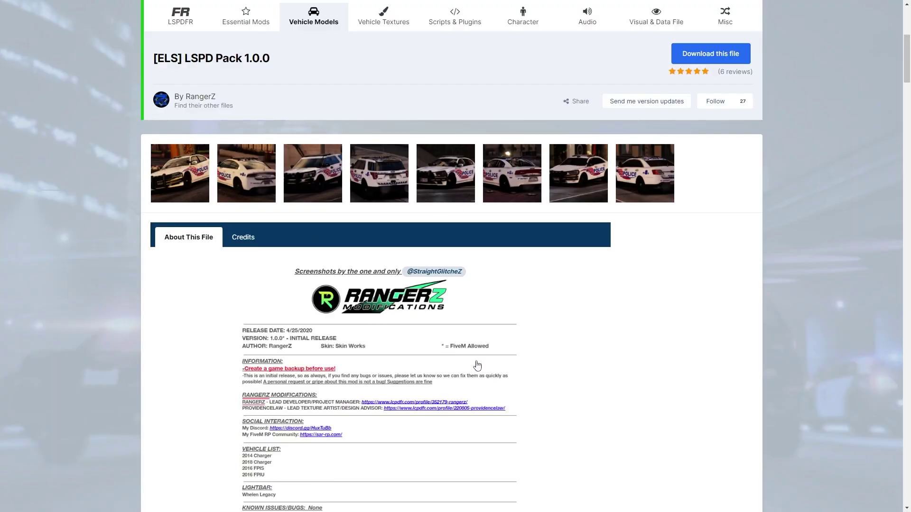
pyautogui.scroll(2, 470, 355)
# Leave fullscreen, minimise Chrome and open [ELS]_LSPD_PACK_1.0.0.zip from Downloads in WinRAR.
pyautogui.press('F11')
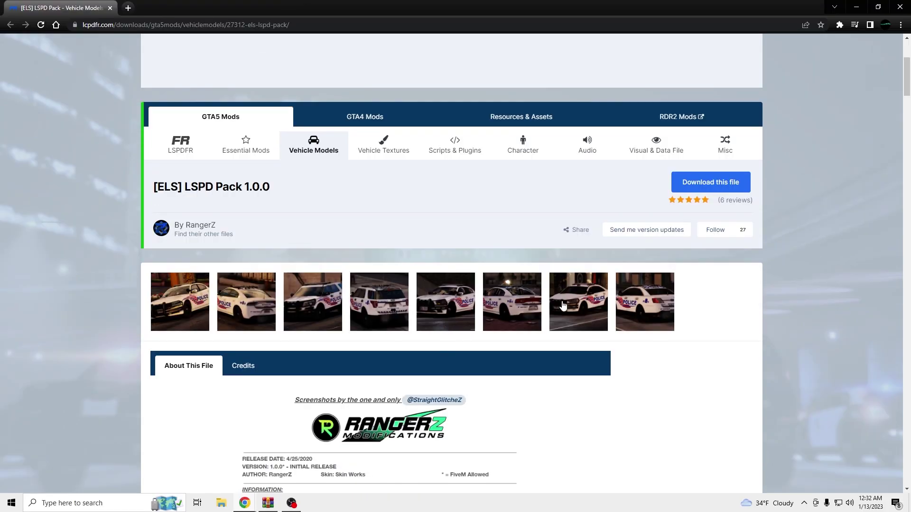
pyautogui.click(900, 7)
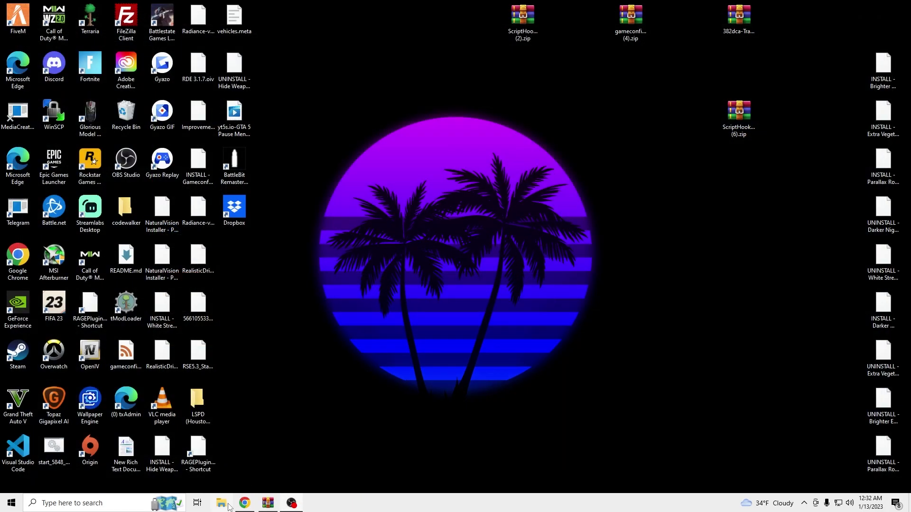
pyautogui.press('super+e')
pyautogui.click(64, 162)
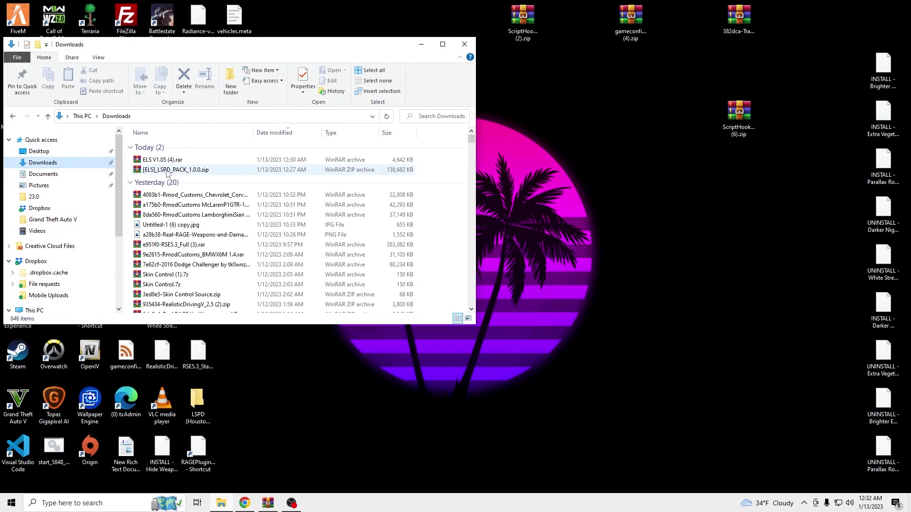
pyautogui.doubleClick(237, 170)
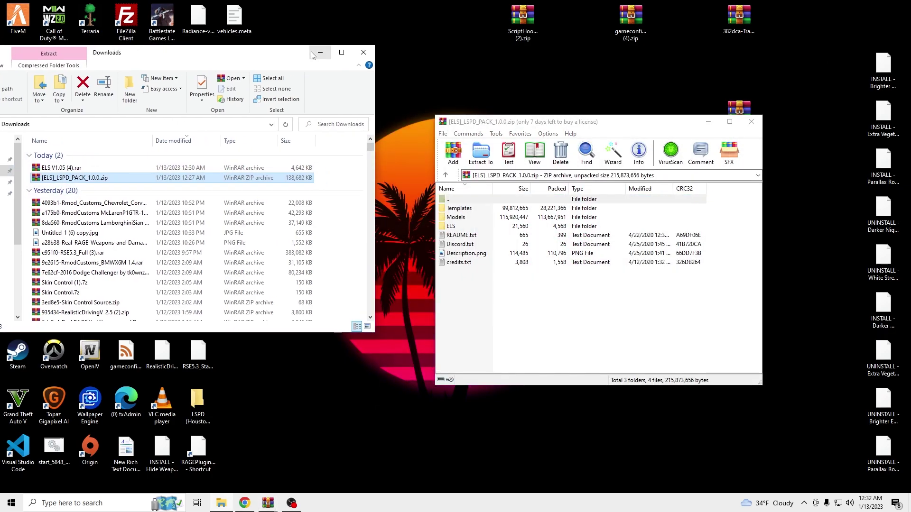
# Move the WinRAR window aside and launch OpenIV.
pyautogui.click(464, 44)
pyautogui.moveTo(519, 122); pyautogui.dragTo(587, 118)
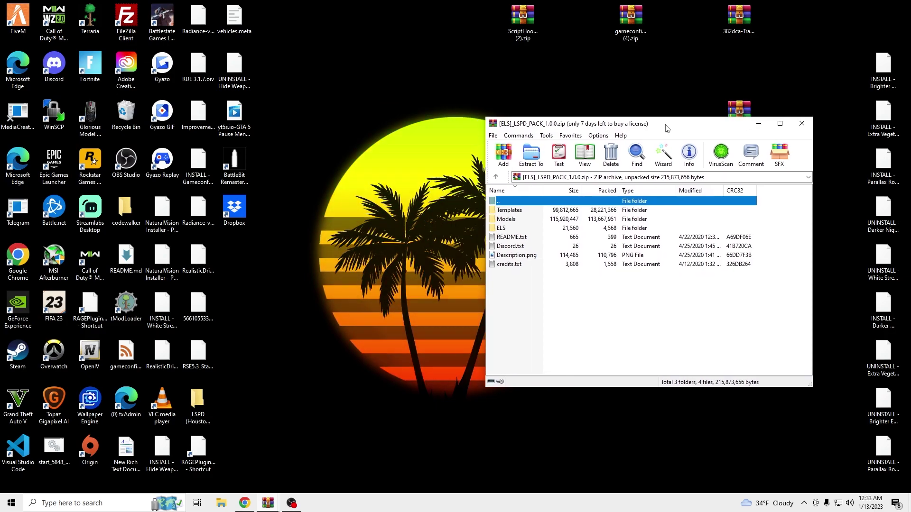
pyautogui.doubleClick(90, 353)
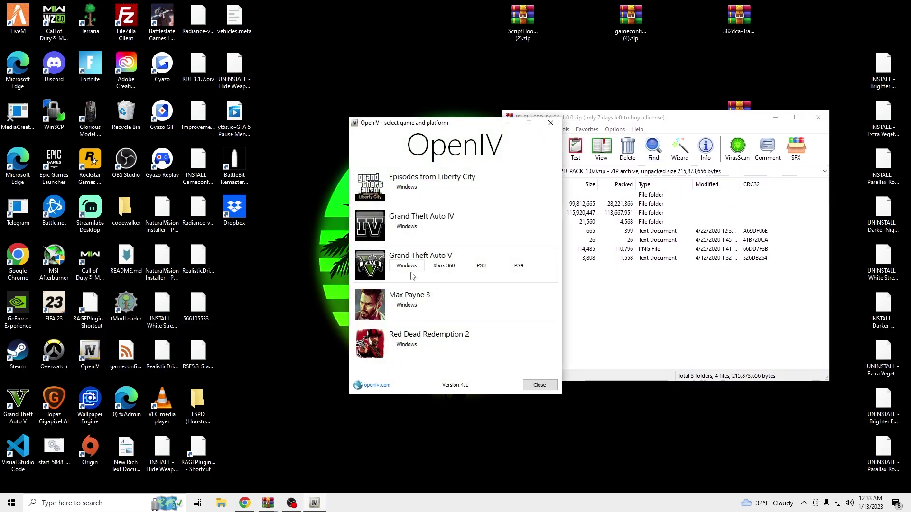
# Open GTA V for Windows in OpenIV and enable Edit mode.
pyautogui.click(410, 269)
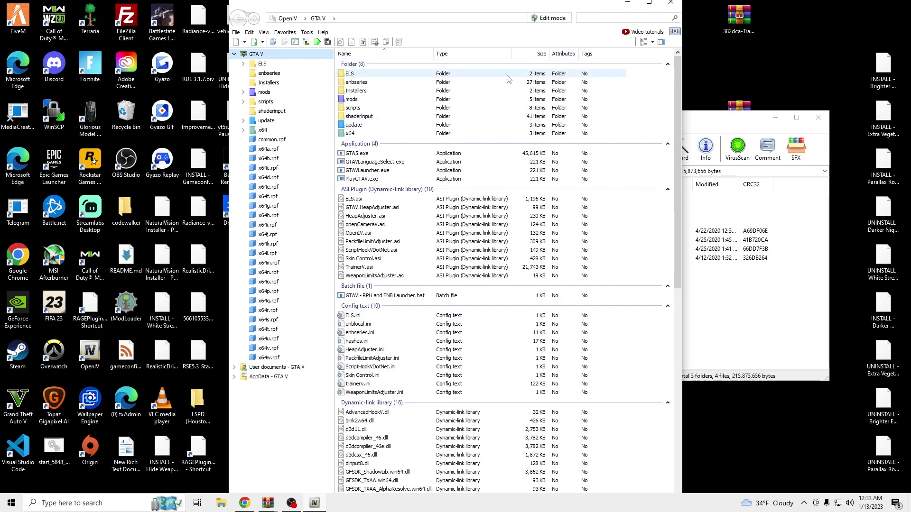
pyautogui.click(551, 22)
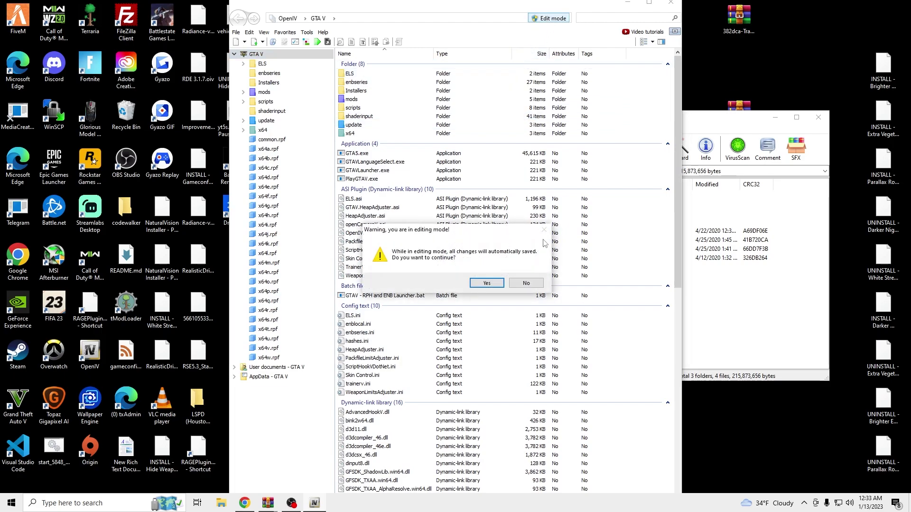
pyautogui.click(490, 284)
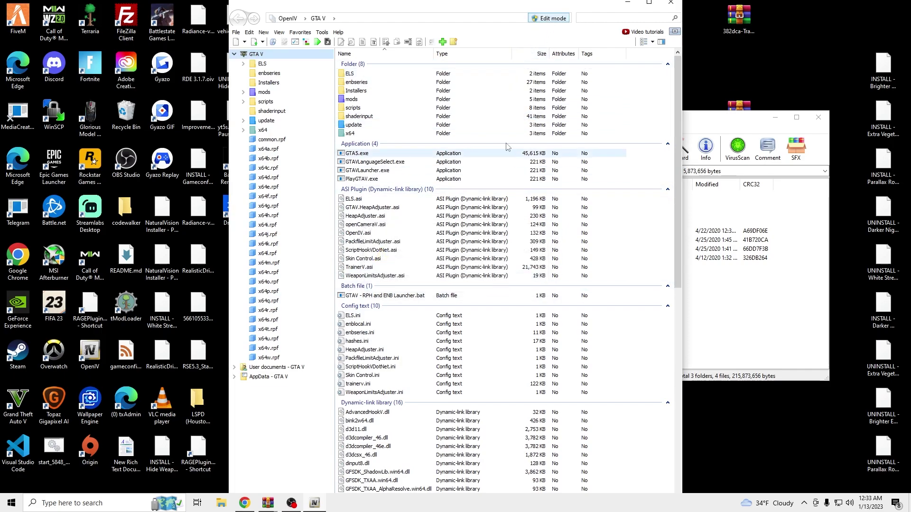
# Confirm in ASI Manager that ASI Loader and OpenIV.ASI are installed.
pyautogui.click(322, 33)
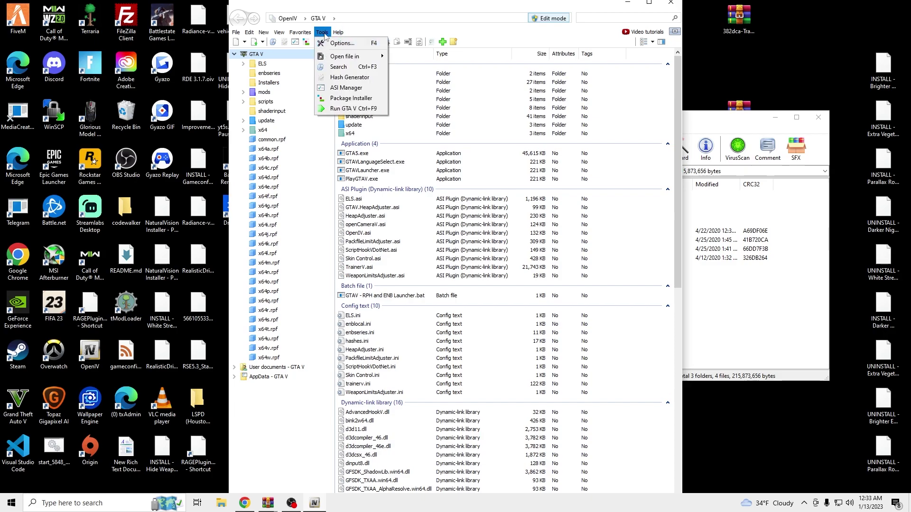
pyautogui.click(346, 88)
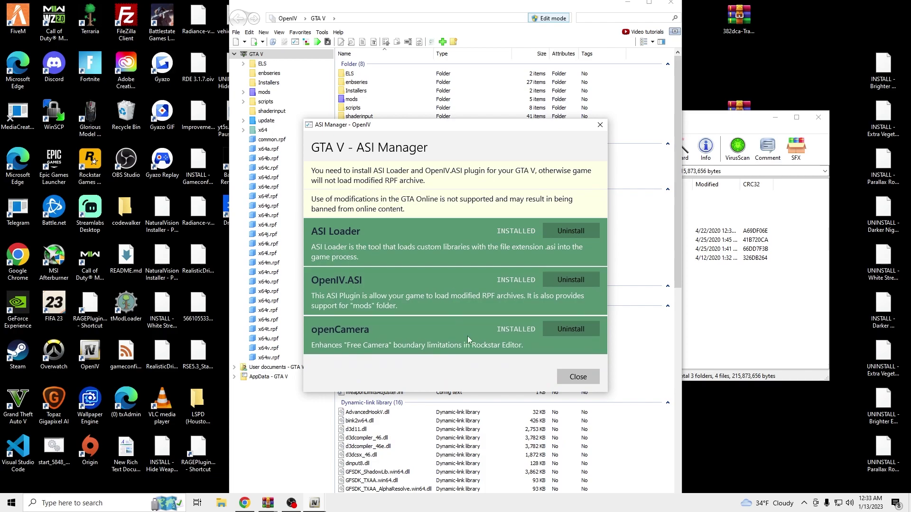
pyautogui.click(588, 379)
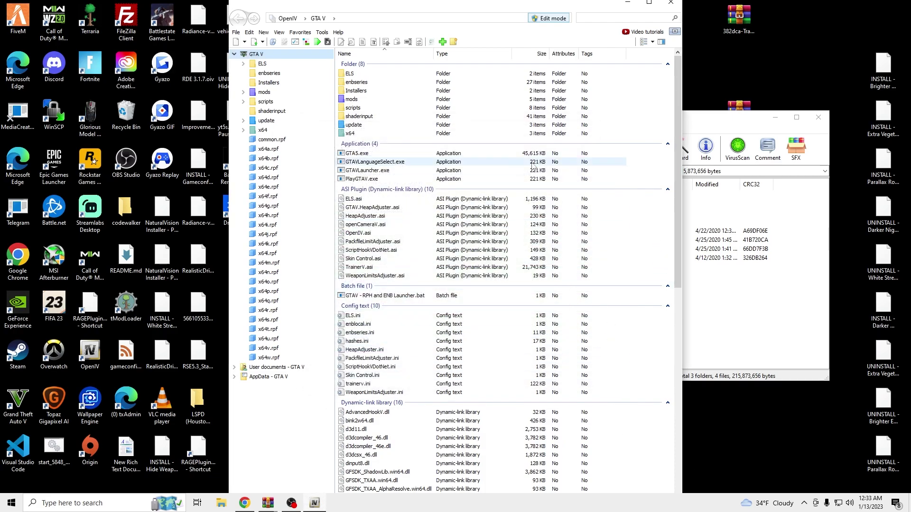
# Copy update\x64\dlcpacks\patchday14ng\dlc.rpf into the mods folder.
pyautogui.doubleClick(383, 125)
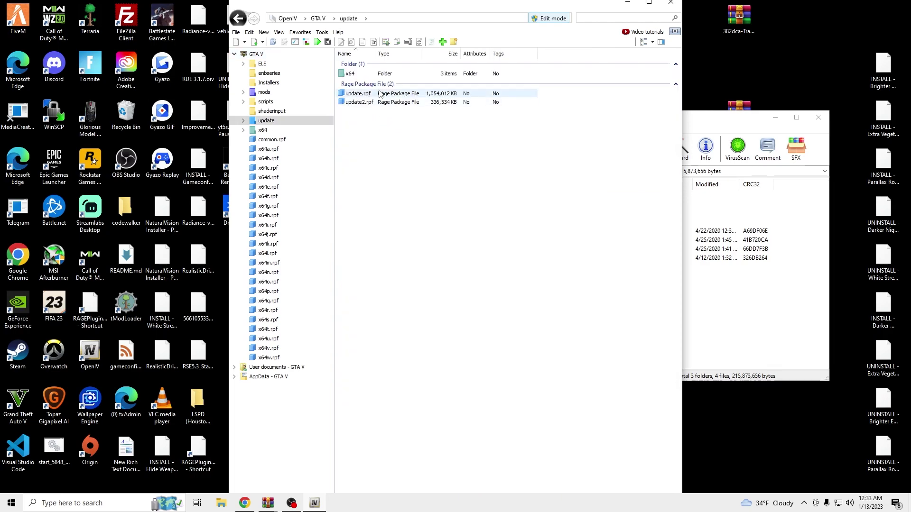
pyautogui.doubleClick(385, 73)
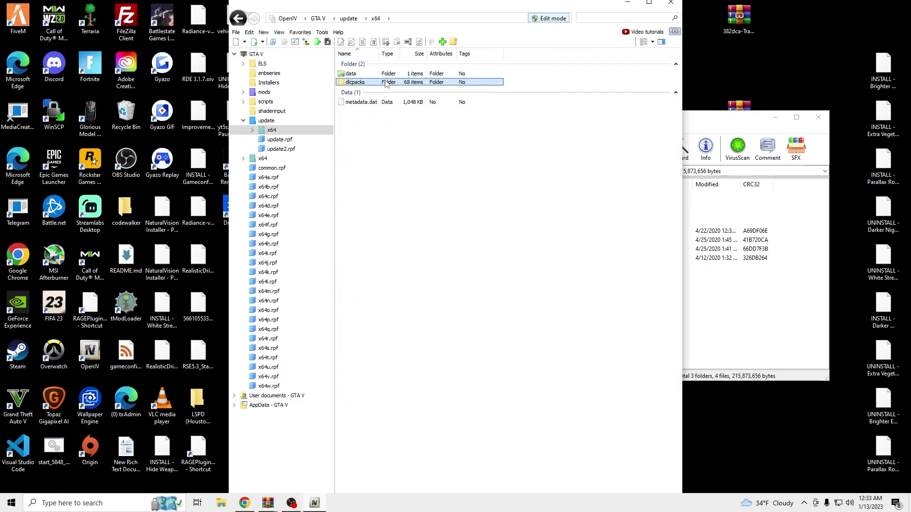
pyautogui.doubleClick(385, 83)
pyautogui.scroll(-4, 390, 136)
pyautogui.scroll(-4, 392, 150)
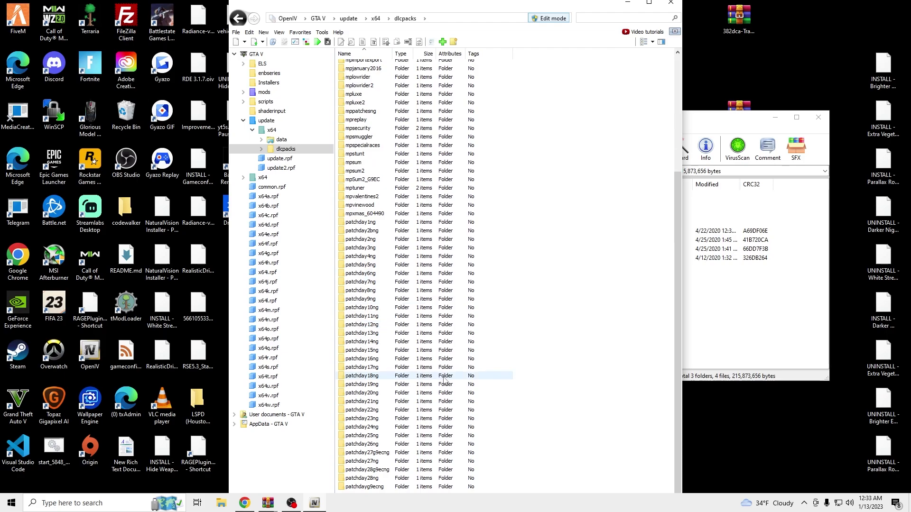
pyautogui.doubleClick(419, 342)
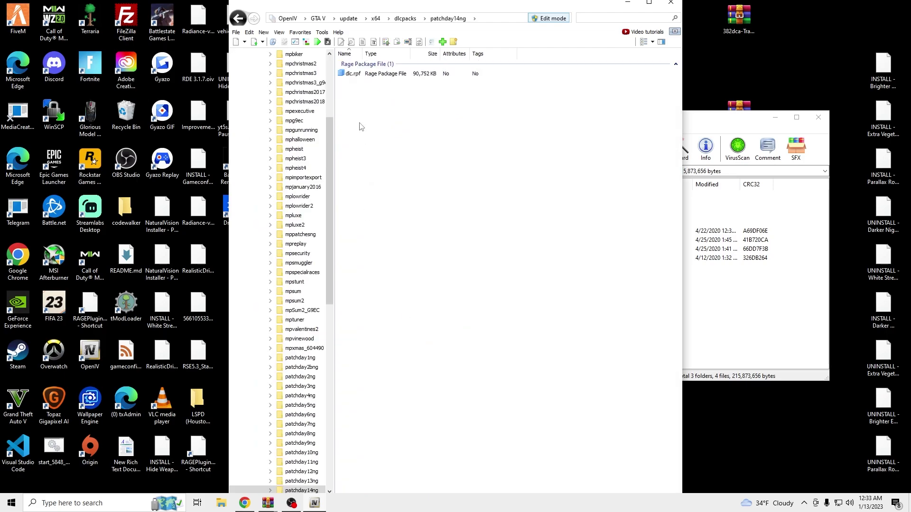
pyautogui.doubleClick(386, 74)
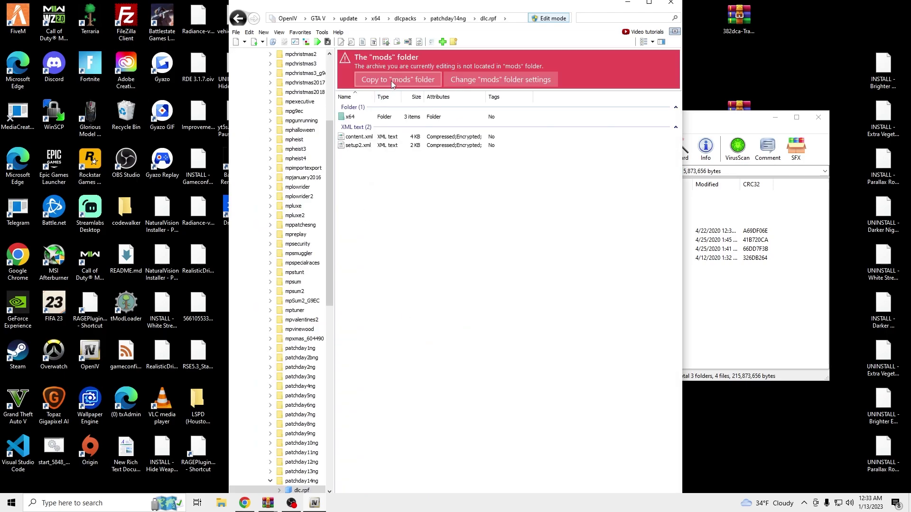
pyautogui.click(391, 79)
# Open x64\levels\gta5\vehicles.rpf inside the modded dlc.rpf.
pyautogui.doubleClick(389, 75)
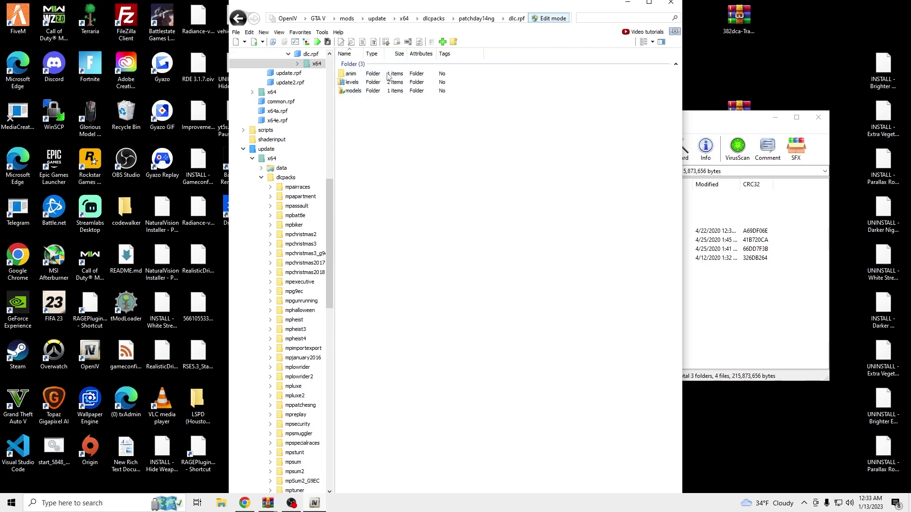
pyautogui.doubleClick(388, 82)
pyautogui.doubleClick(390, 74)
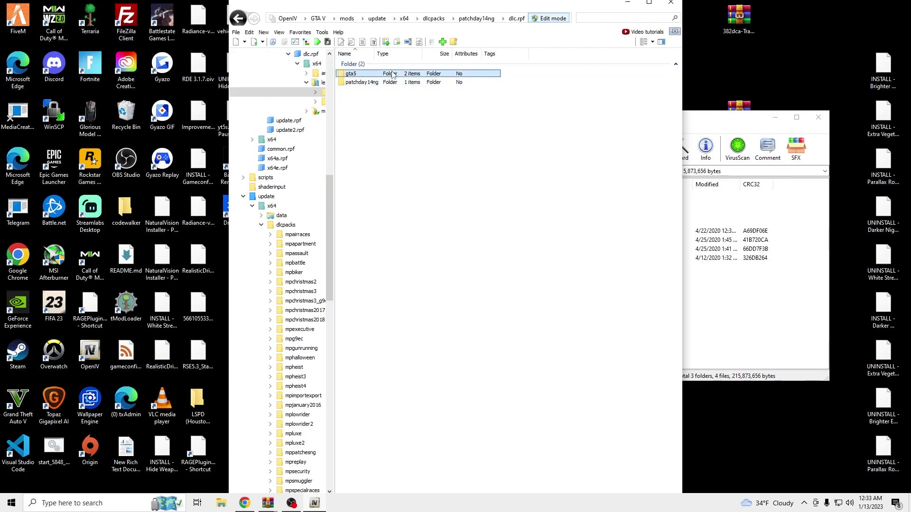
pyautogui.doubleClick(390, 94)
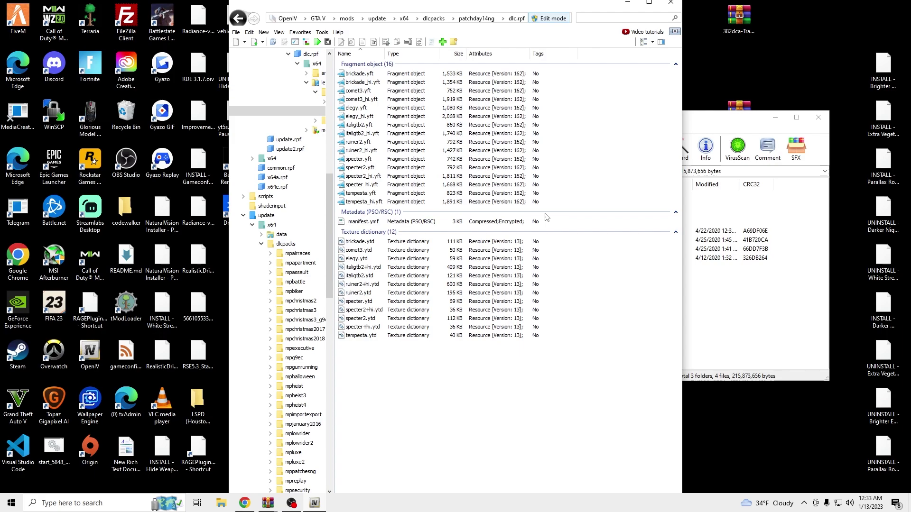
# Add the four police3 files from the 2018 Charger folder into dlc.rpf.
pyautogui.click(722, 304)
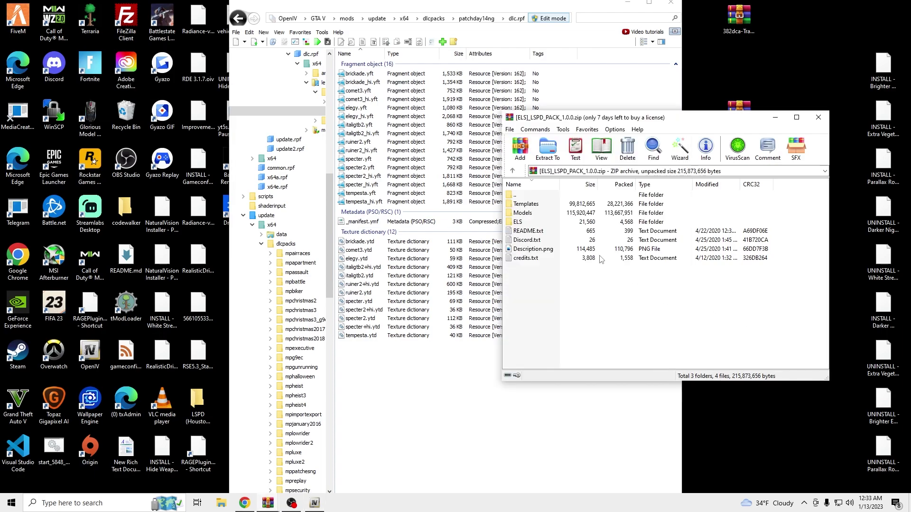
pyautogui.doubleClick(549, 214)
pyautogui.rightClick(544, 206)
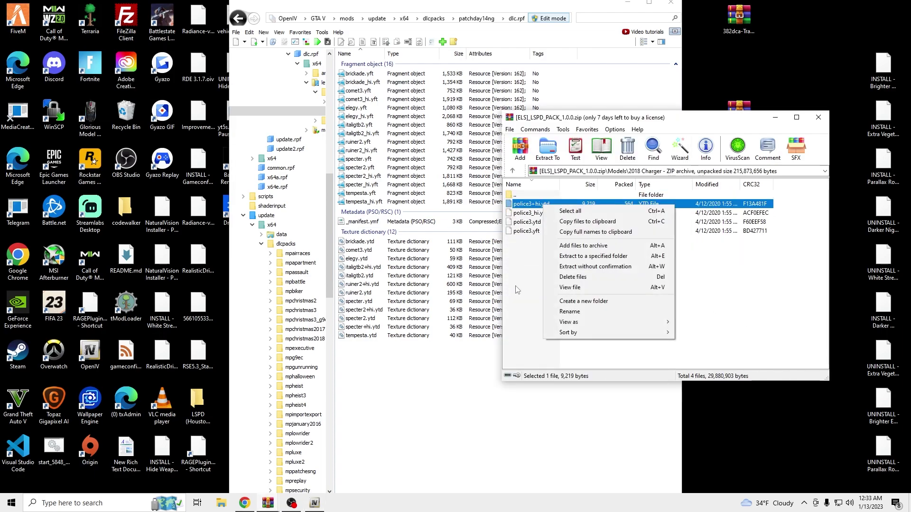
pyautogui.click(518, 290)
pyautogui.click(523, 204)
pyautogui.doubleClick(530, 207)
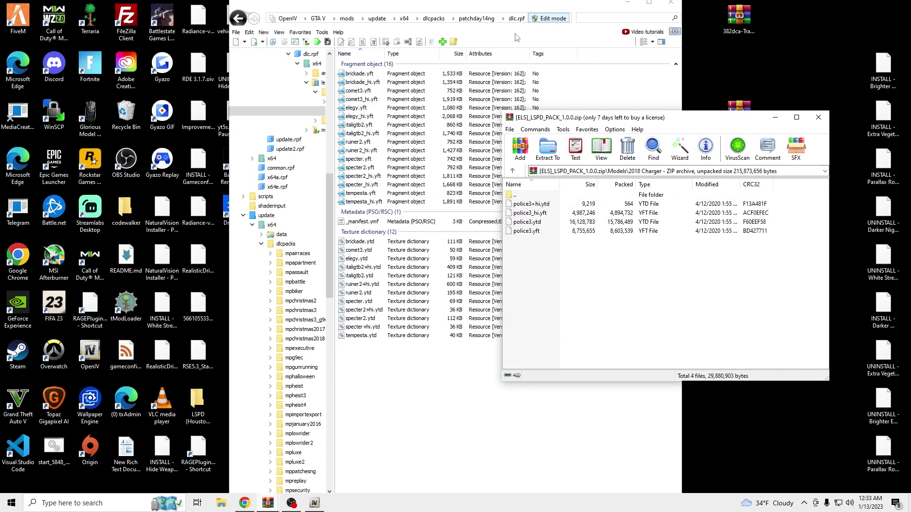
pyautogui.moveTo(542, 267); pyautogui.dragTo(539, 212)
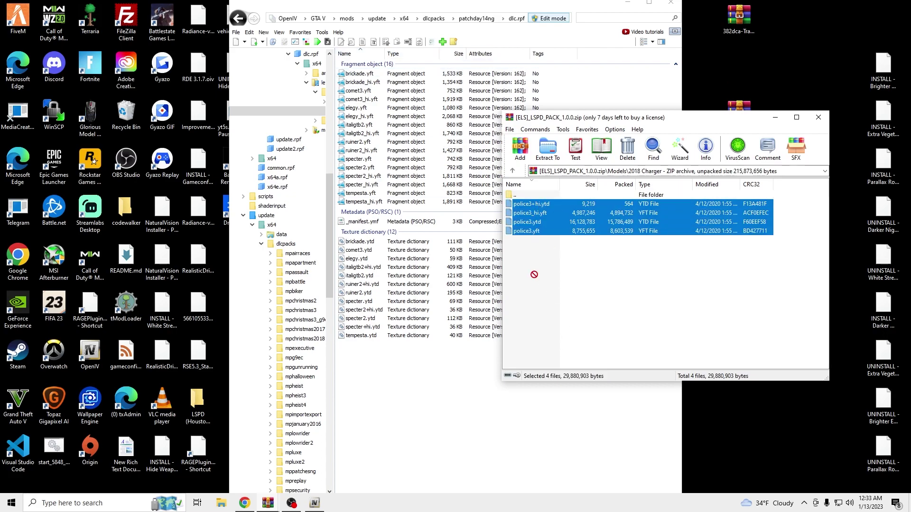
pyautogui.click(540, 331)
# Add the 2016 FPIU police4 files and the three 2016 FPIS police files into dlc.rpf.
pyautogui.doubleClick(516, 195)
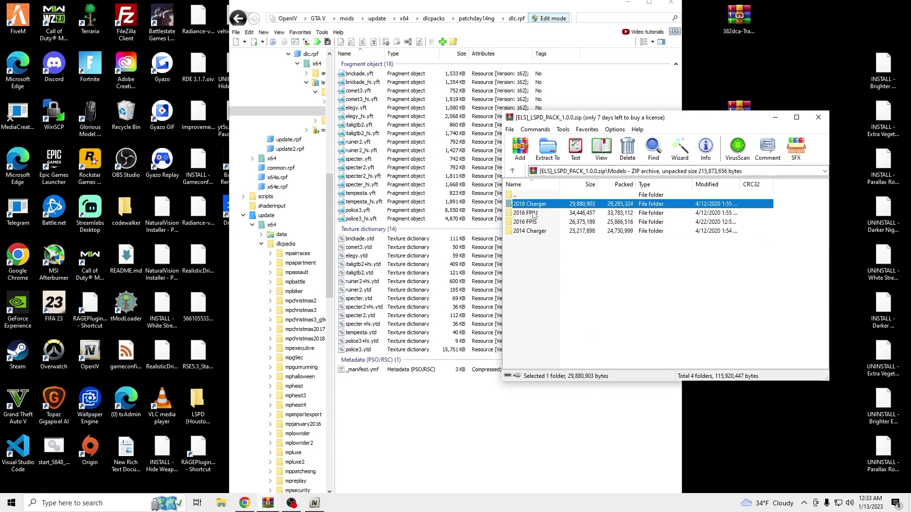
pyautogui.doubleClick(531, 213)
pyautogui.moveTo(559, 259)
pyautogui.mouseDown()
pyautogui.moveTo(541, 208)
pyautogui.moveTo(494, 424)
pyautogui.mouseUp()
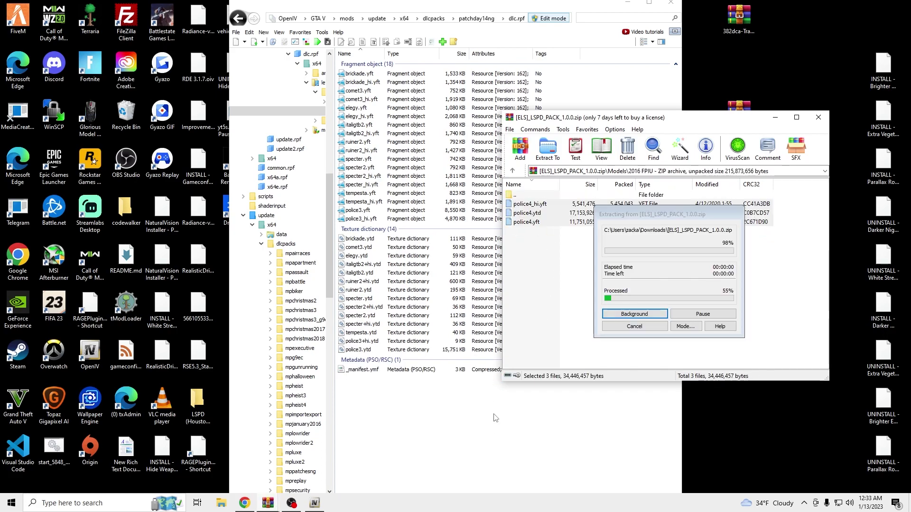
pyautogui.doubleClick(541, 196)
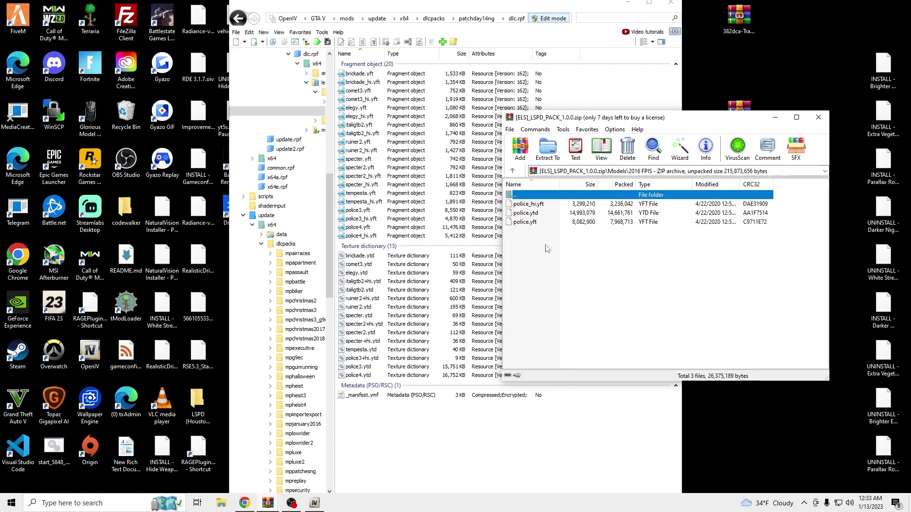
pyautogui.moveTo(547, 245); pyautogui.dragTo(549, 207)
pyautogui.moveTo(502, 436); pyautogui.dragTo(502, 435)
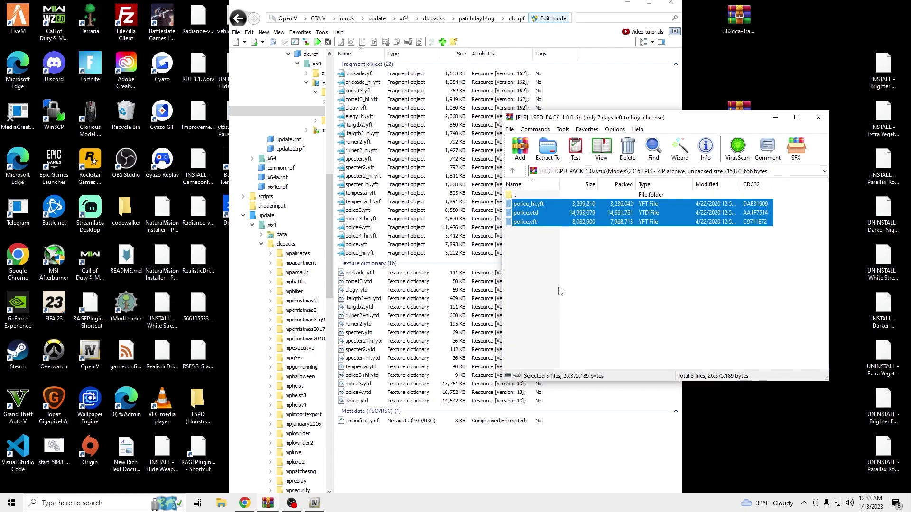
# Add the three police2 files from the 2014 Charger folder into dlc.rpf.
pyautogui.doubleClick(531, 198)
pyautogui.doubleClick(528, 233)
pyautogui.moveTo(537, 241); pyautogui.dragTo(541, 207)
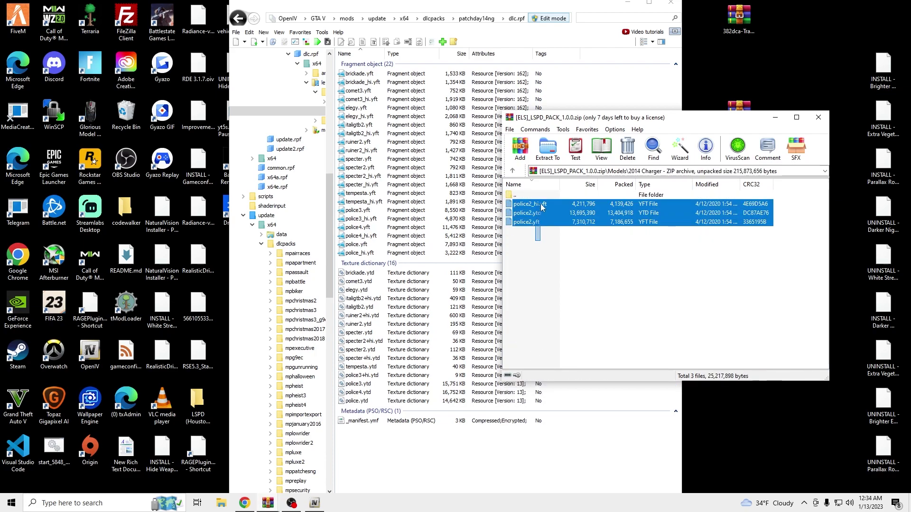
pyautogui.moveTo(517, 440); pyautogui.dragTo(517, 440)
pyautogui.click(562, 195)
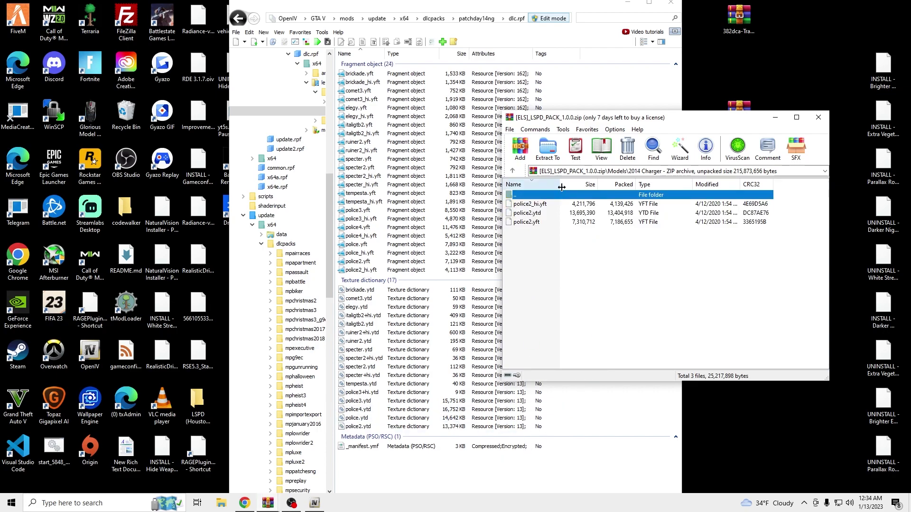
# Close OpenIV and open the ELS folder of XML files in WinRAR.
pyautogui.click(670, 3)
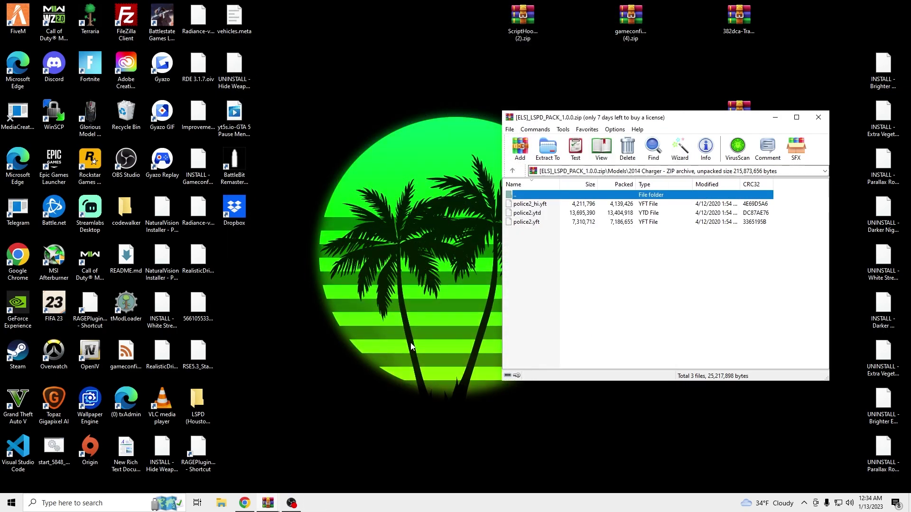
pyautogui.doubleClick(527, 195)
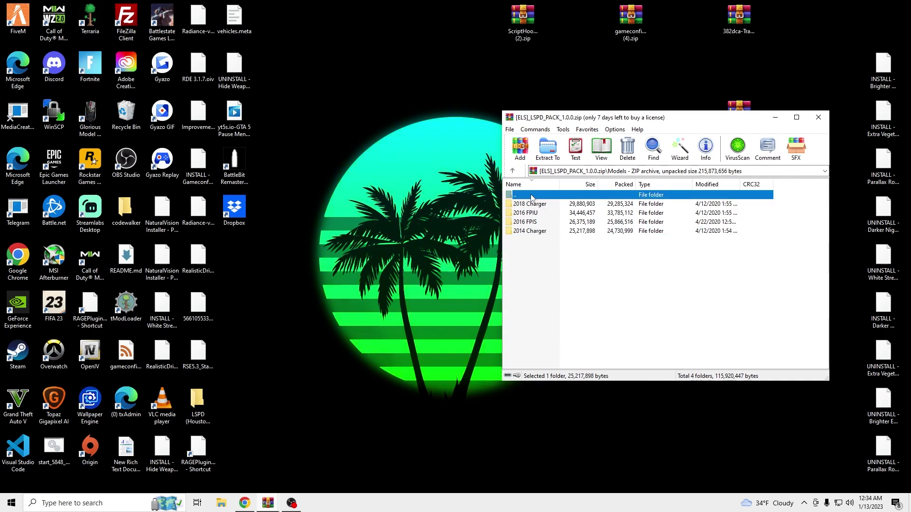
pyautogui.doubleClick(526, 195)
pyautogui.click(531, 222)
pyautogui.doubleClick(531, 224)
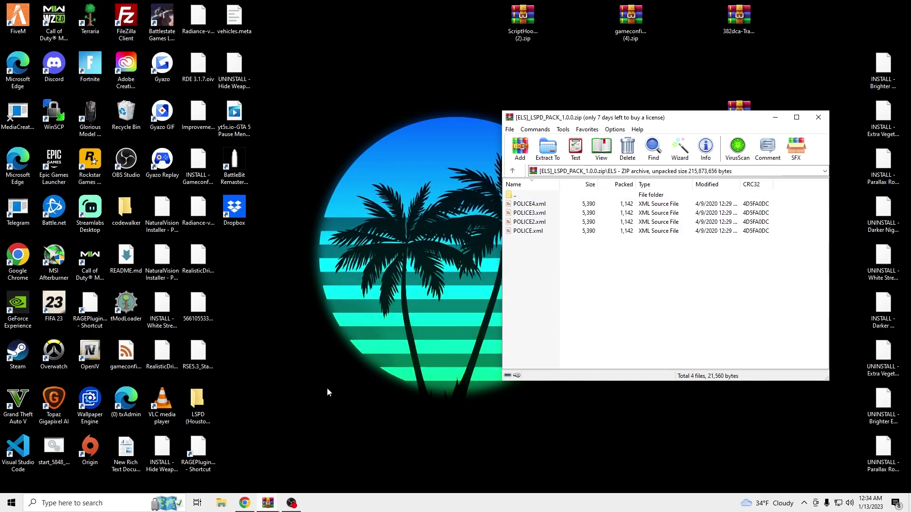
# Delete the old POLICE.xml from GTA V's ELS pack_default folder.
pyautogui.click(228, 504)
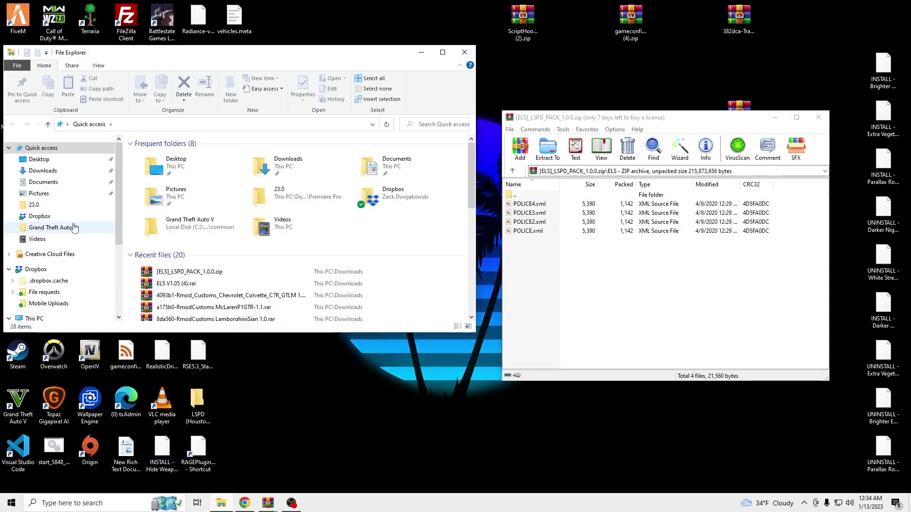
pyautogui.click(73, 228)
pyautogui.doubleClick(153, 154)
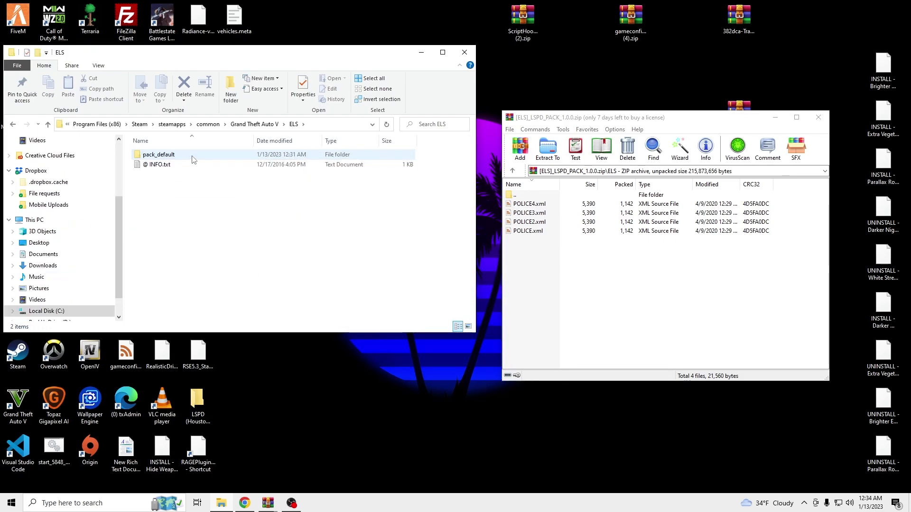
pyautogui.moveTo(202, 210); pyautogui.dragTo(213, 179)
pyautogui.rightClick(214, 178)
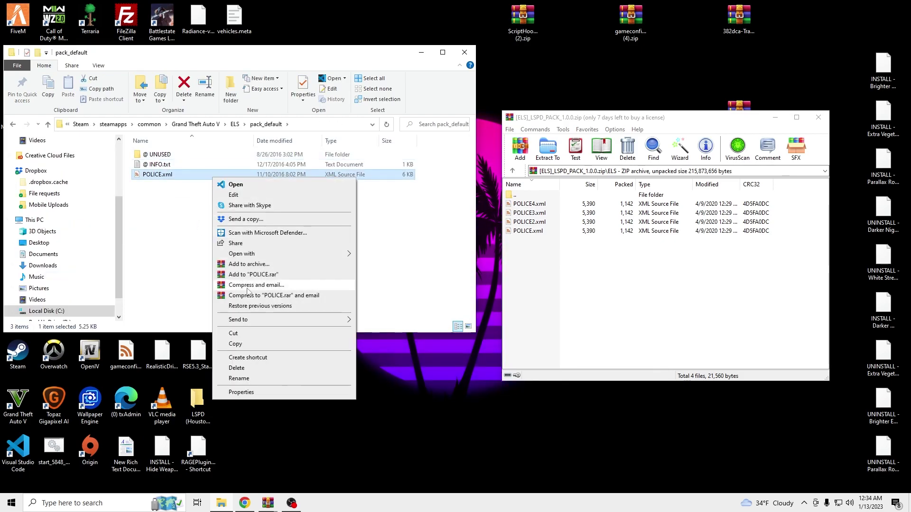
pyautogui.click(267, 368)
# Copy the pack's four POLICE XML files into pack_default.
pyautogui.moveTo(550, 287)
pyautogui.mouseDown()
pyautogui.moveTo(567, 206)
pyautogui.moveTo(328, 231)
pyautogui.mouseUp()
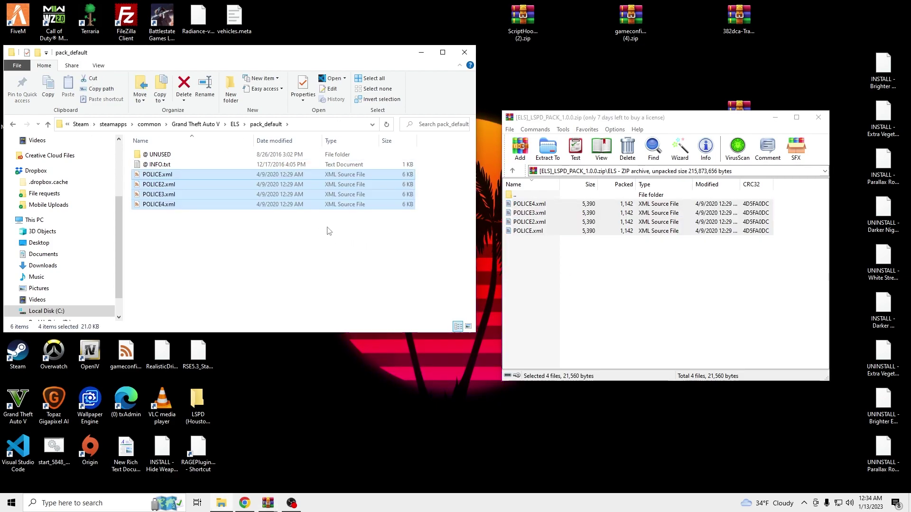
pyautogui.click(327, 230)
pyautogui.click(701, 171)
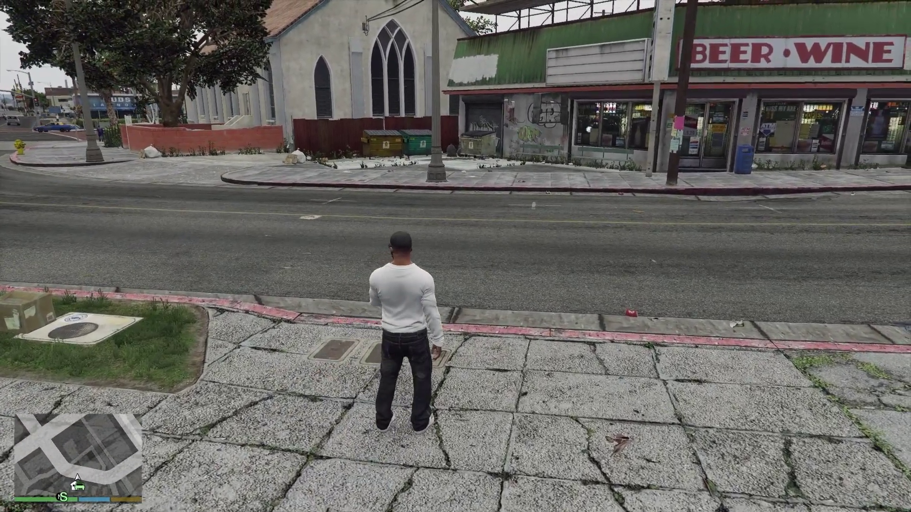
# Open the trainer with F3 and go to Vehicle Spawning's Emergency list.
pyautogui.press('F3')
pyautogui.press('Down')
pyautogui.press('Down')
pyautogui.press('Down')
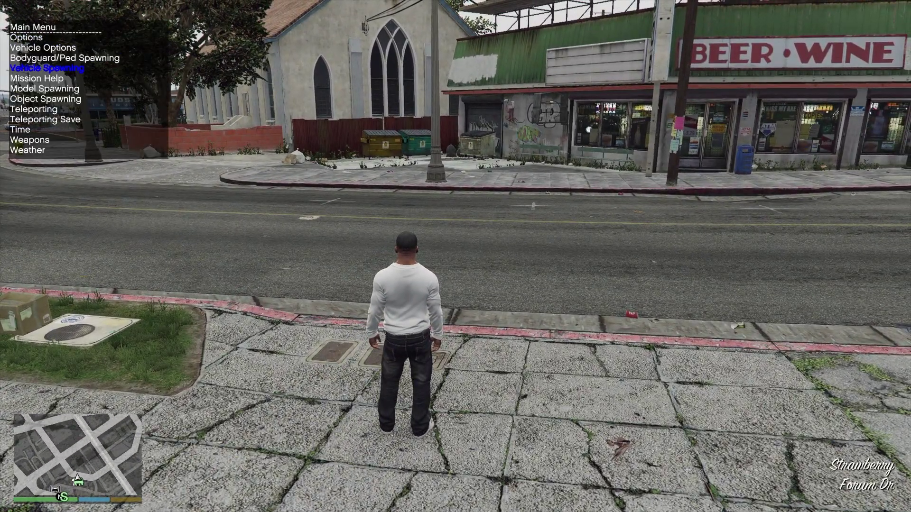
pyautogui.press('Return')
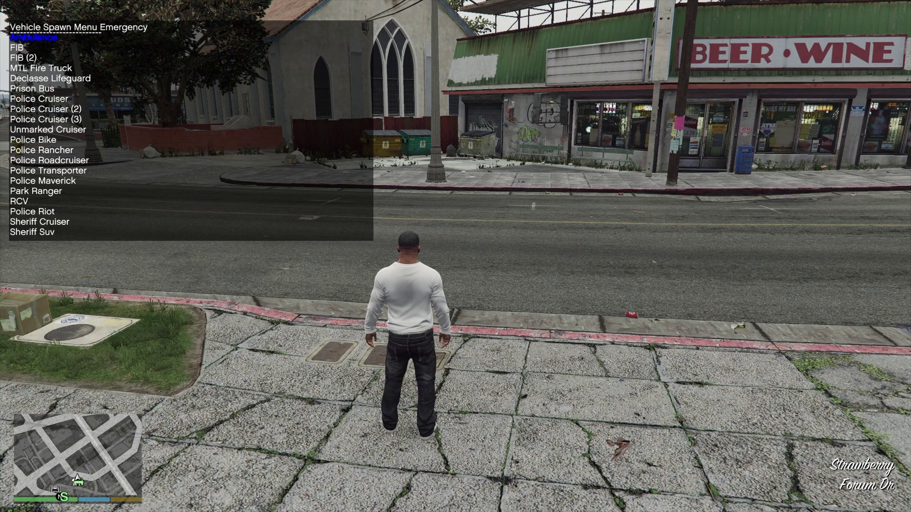
# Spawn Police Cruiser, Police Cruiser (2) and (3), and Unmarked Cruiser, then switch on emergency lights.
pyautogui.press('Down')
pyautogui.press('Return')
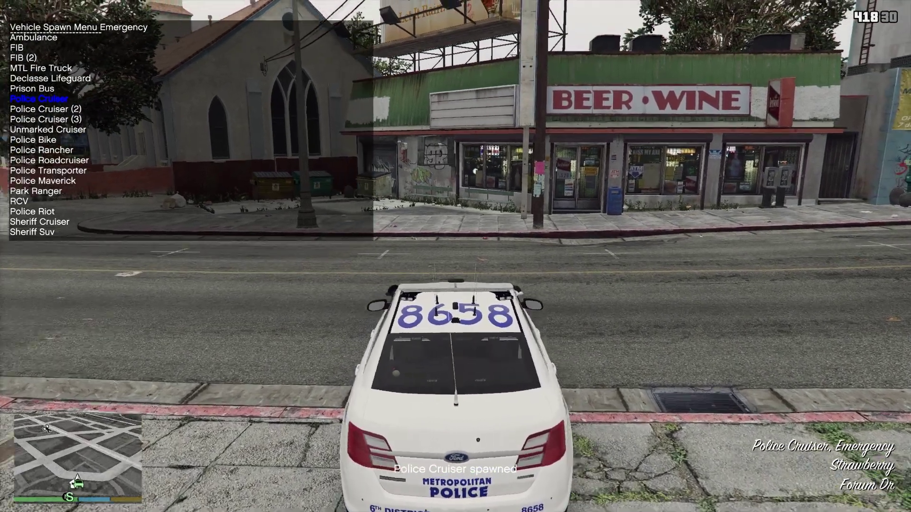
pyautogui.press('Down')
pyautogui.press('Return')
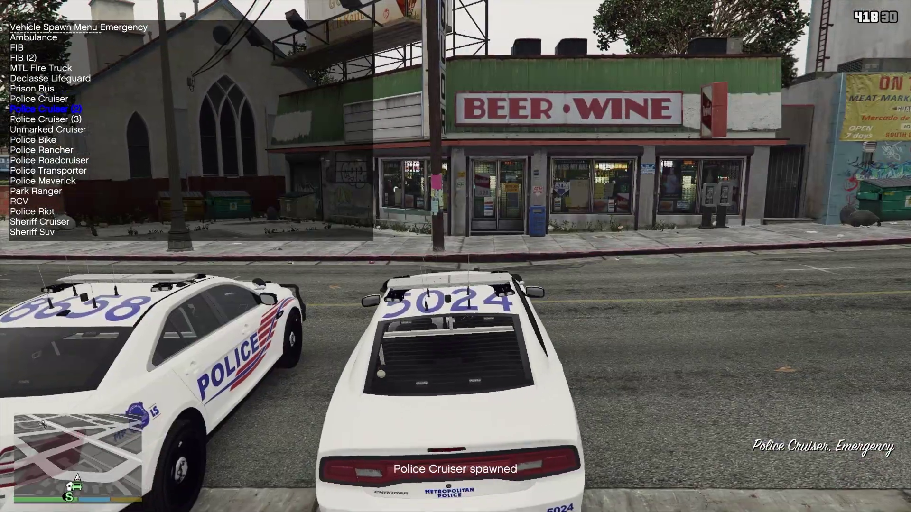
pyautogui.press('Down')
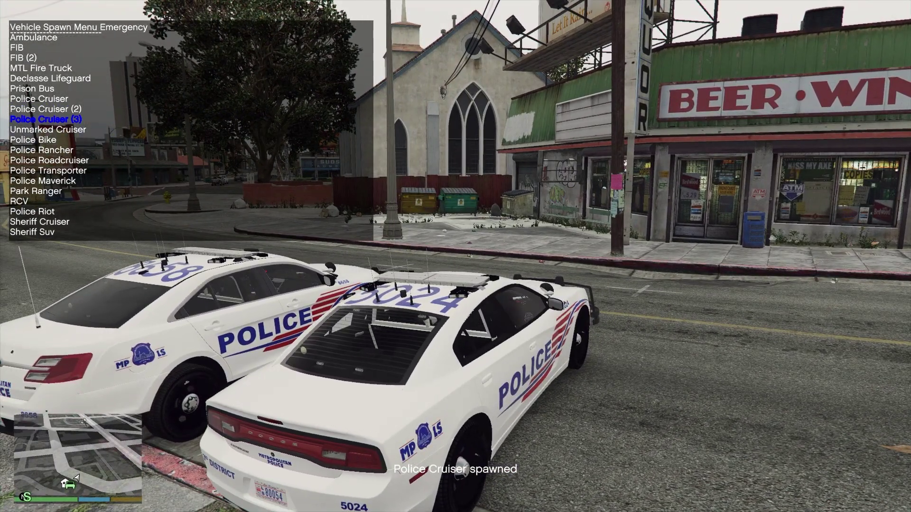
pyautogui.press('Return')
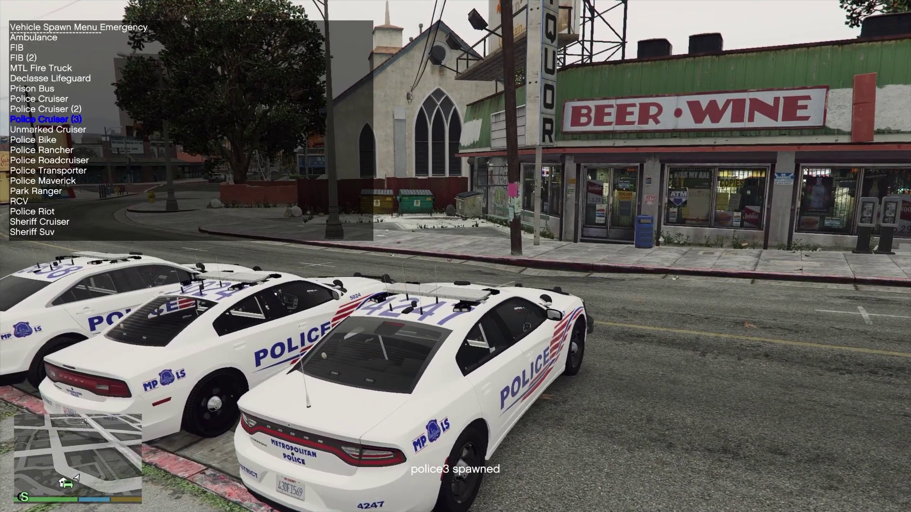
pyautogui.press('Return')
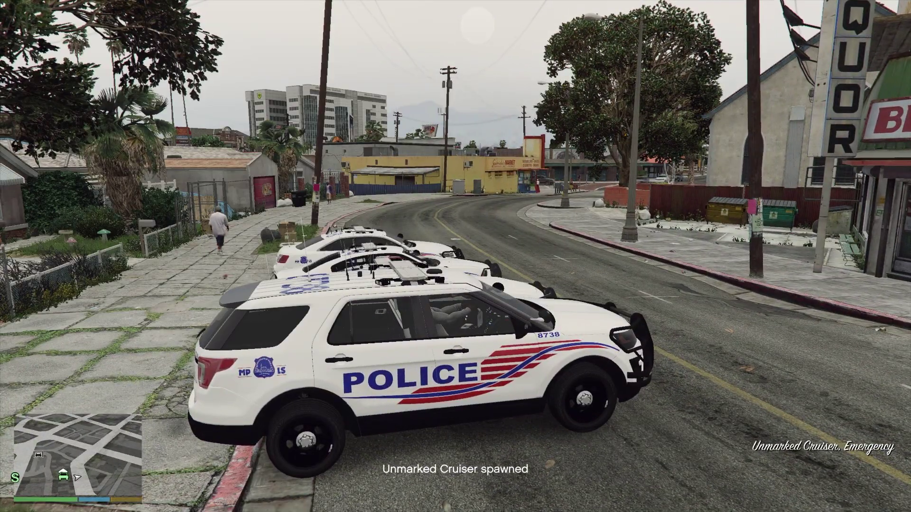
pyautogui.press('e')
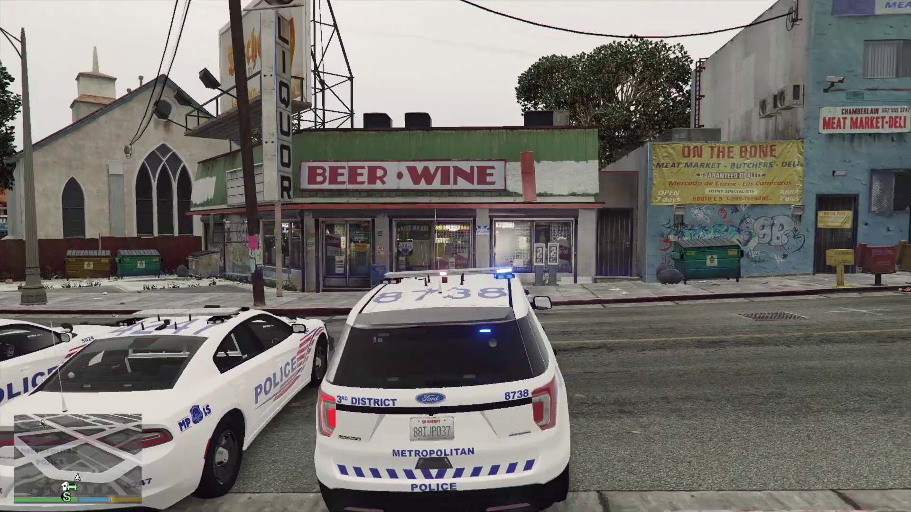